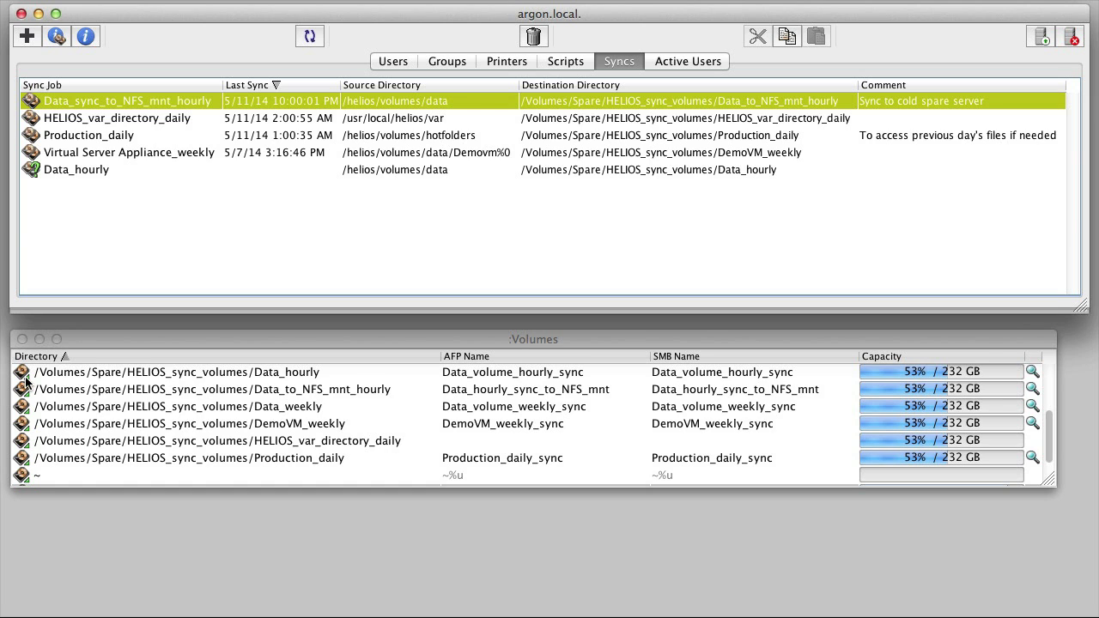
# Step: Select Data_hourly through Production_daily, then narrow the selection to Data_to_NFS_mnt_hourly
pyautogui.click(83, 376)
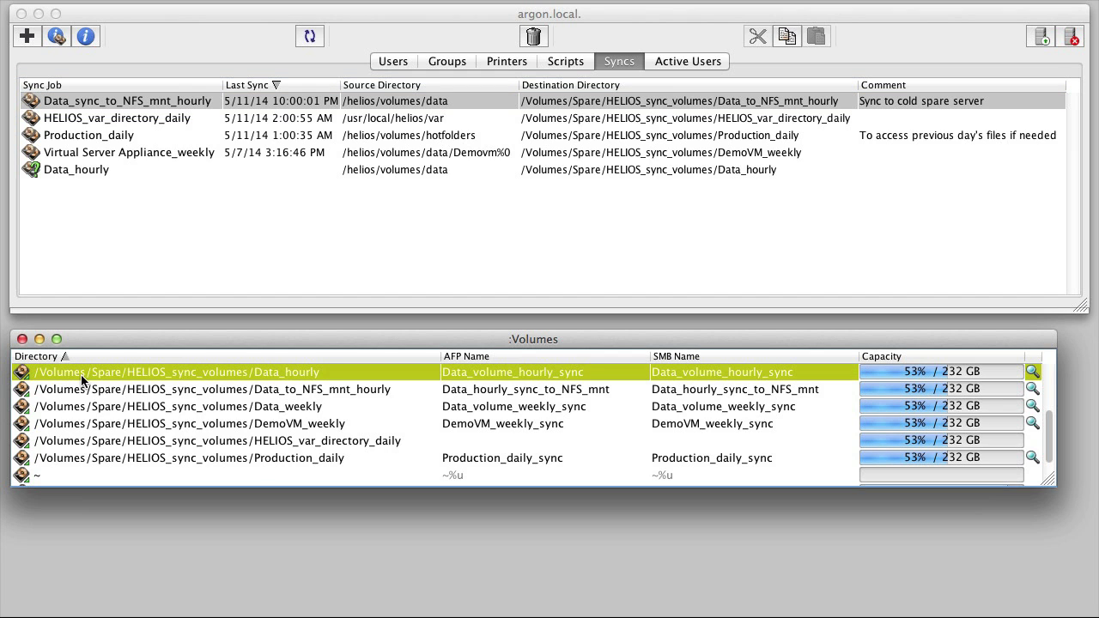
pyautogui.keyDown('shift'); pyautogui.click(105, 458); pyautogui.keyUp('shift')
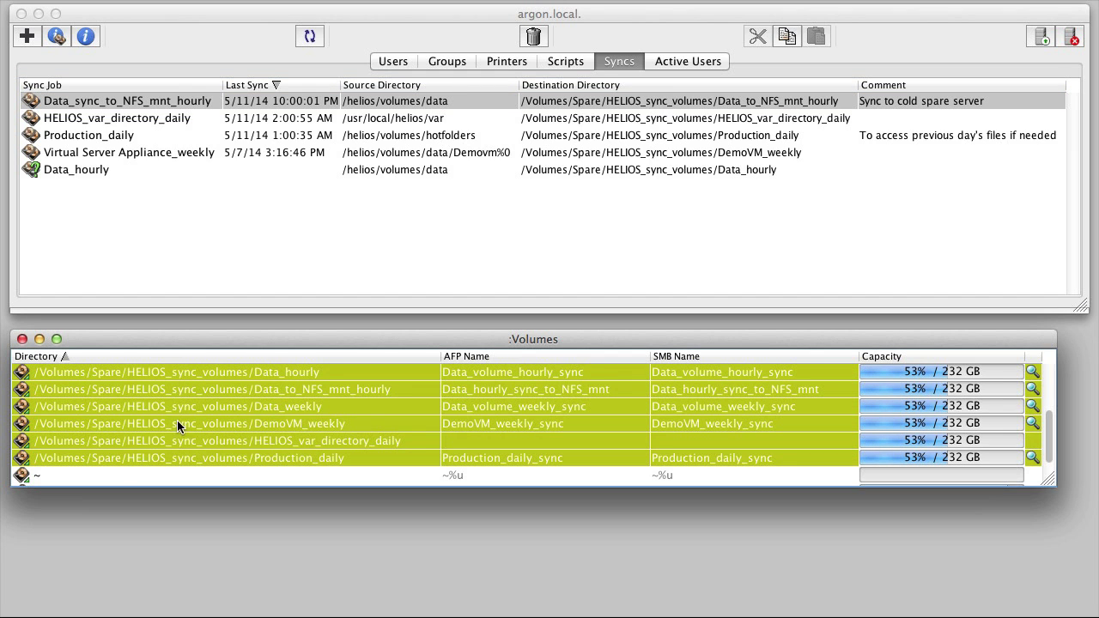
pyautogui.click(194, 389)
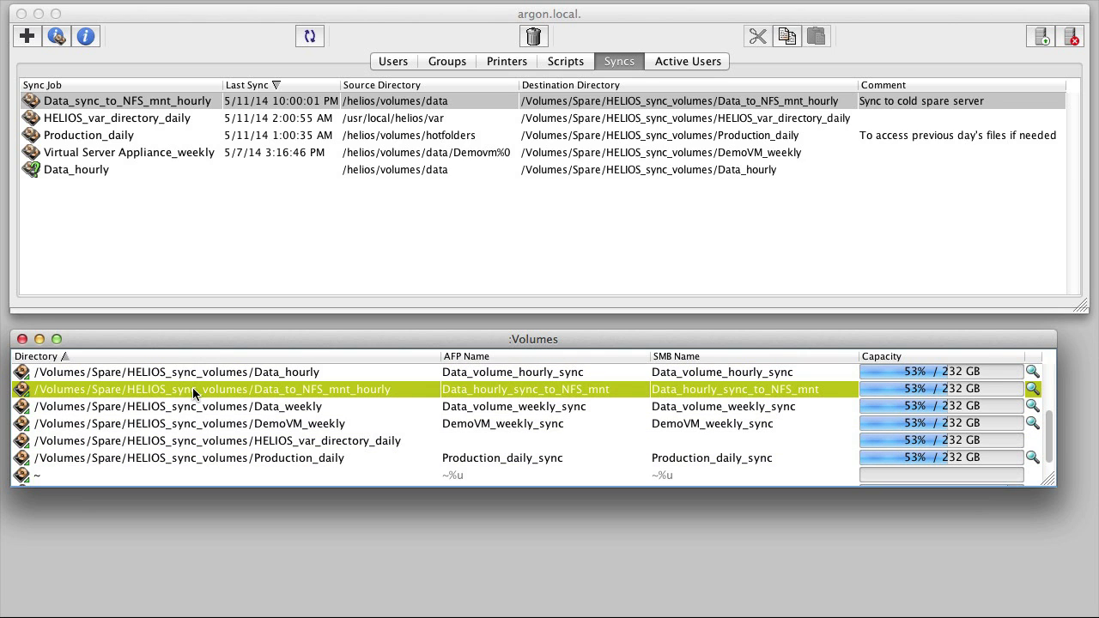
pyautogui.doubleClick(192, 389)
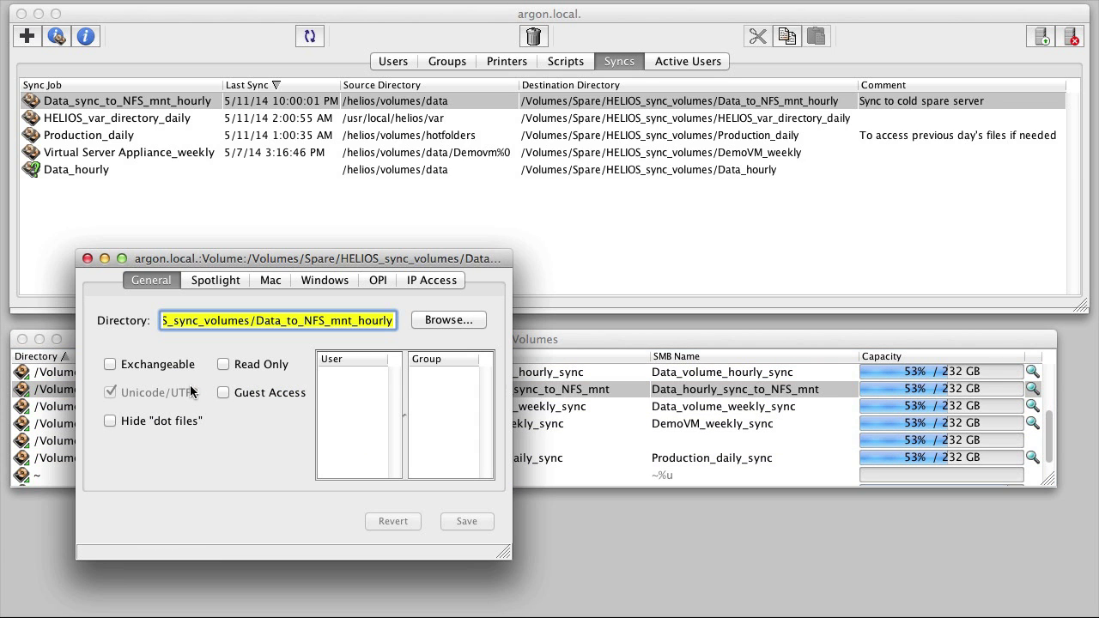
pyautogui.click(225, 280)
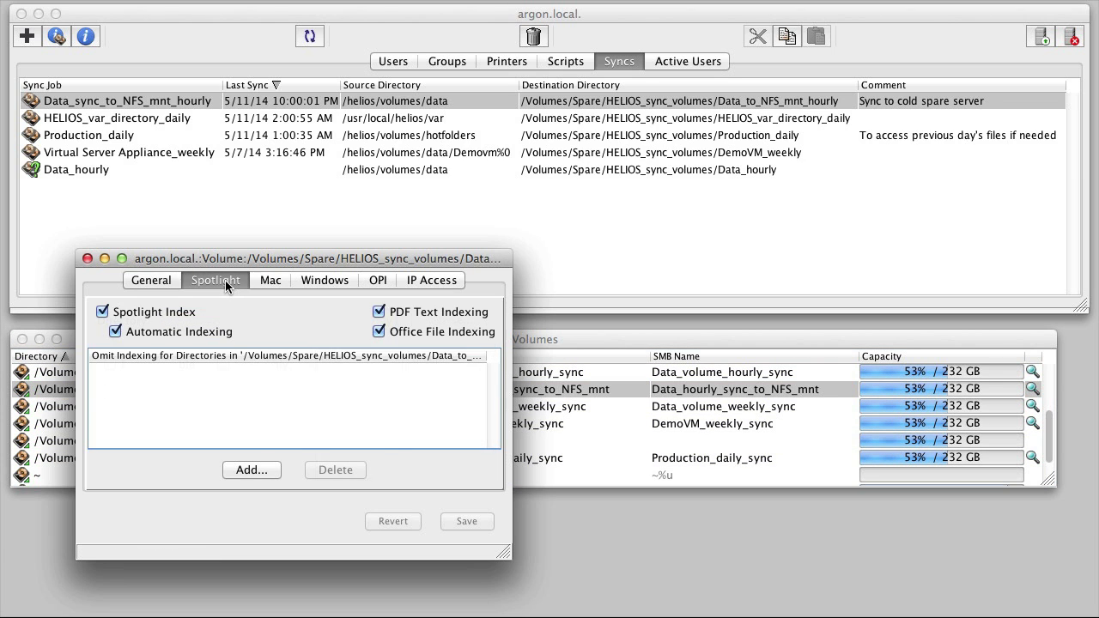
pyautogui.click(274, 280)
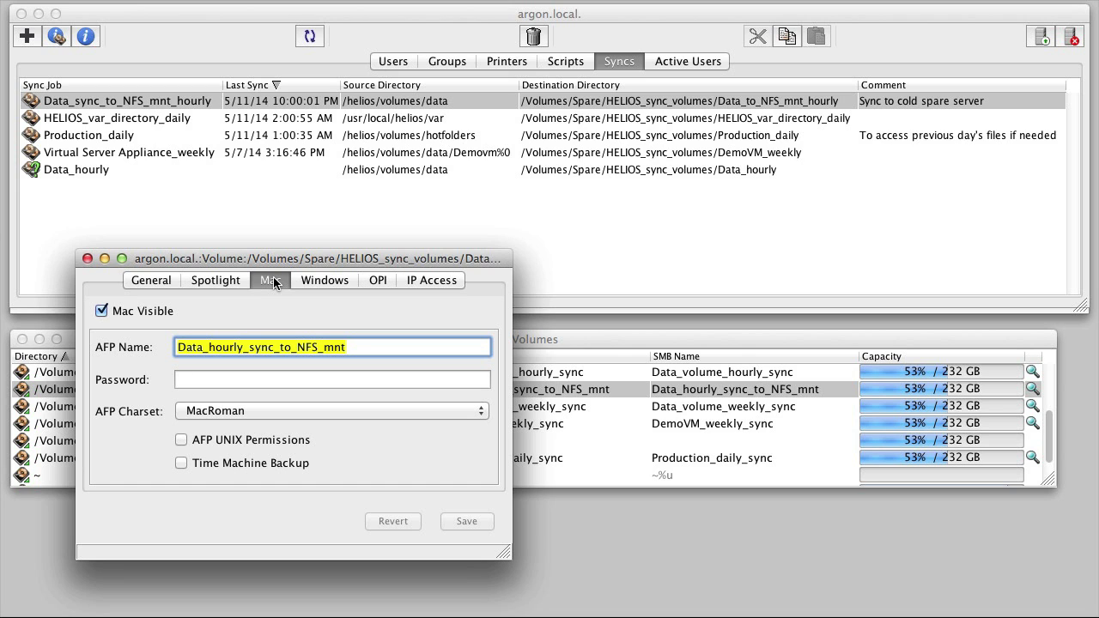
pyautogui.click(325, 281)
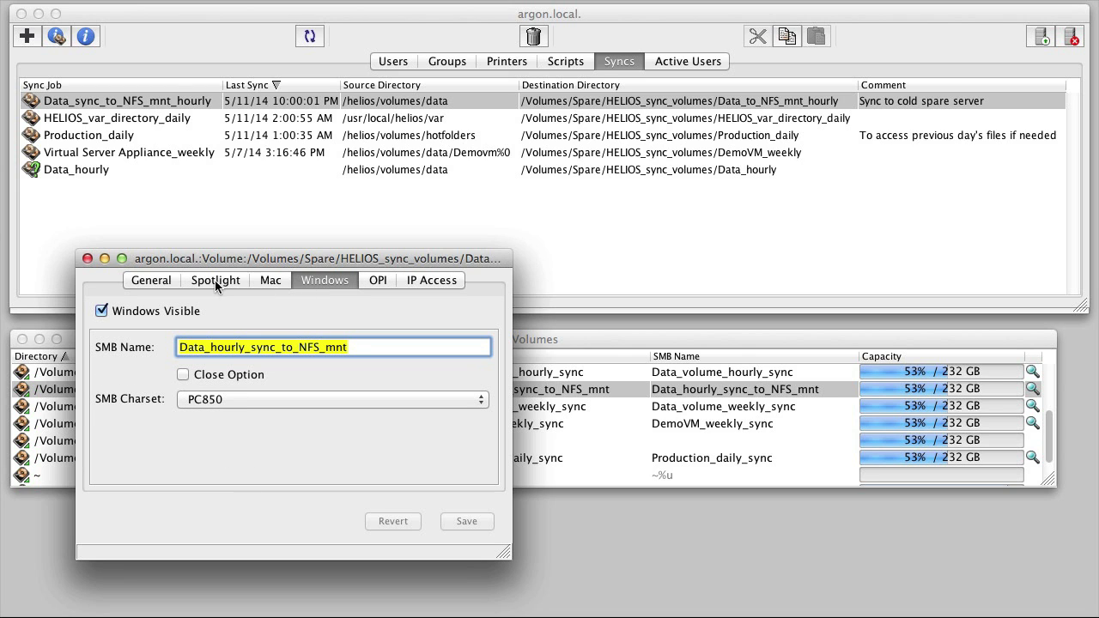
pyautogui.click(168, 282)
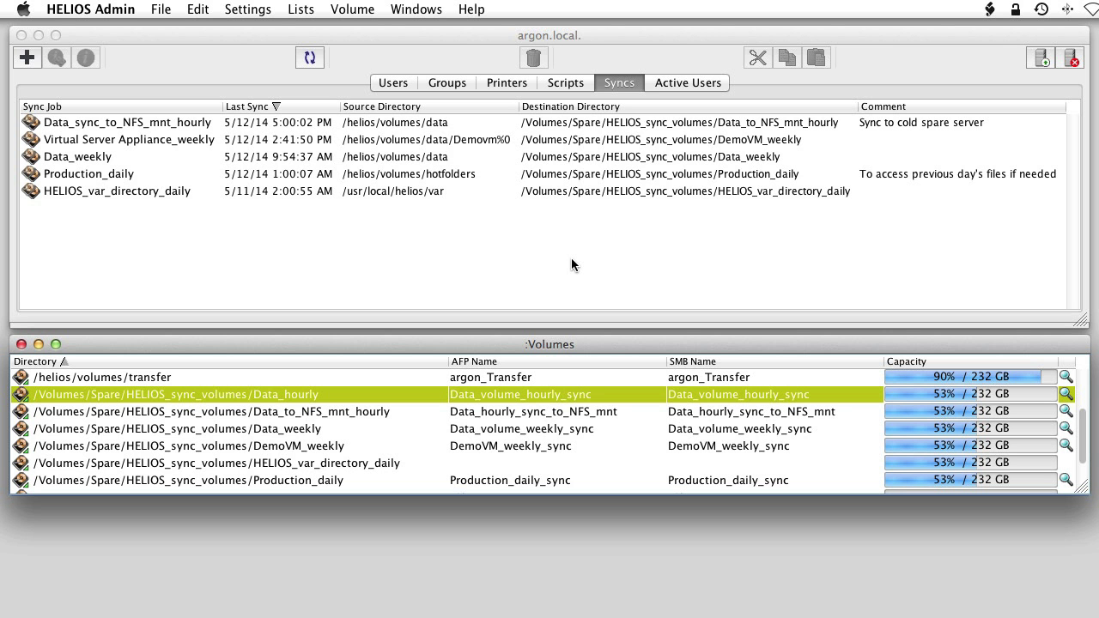
# Step: Create a new sync job named Data_hourly with source path /helios/volumes/data
pyautogui.click(613, 86)
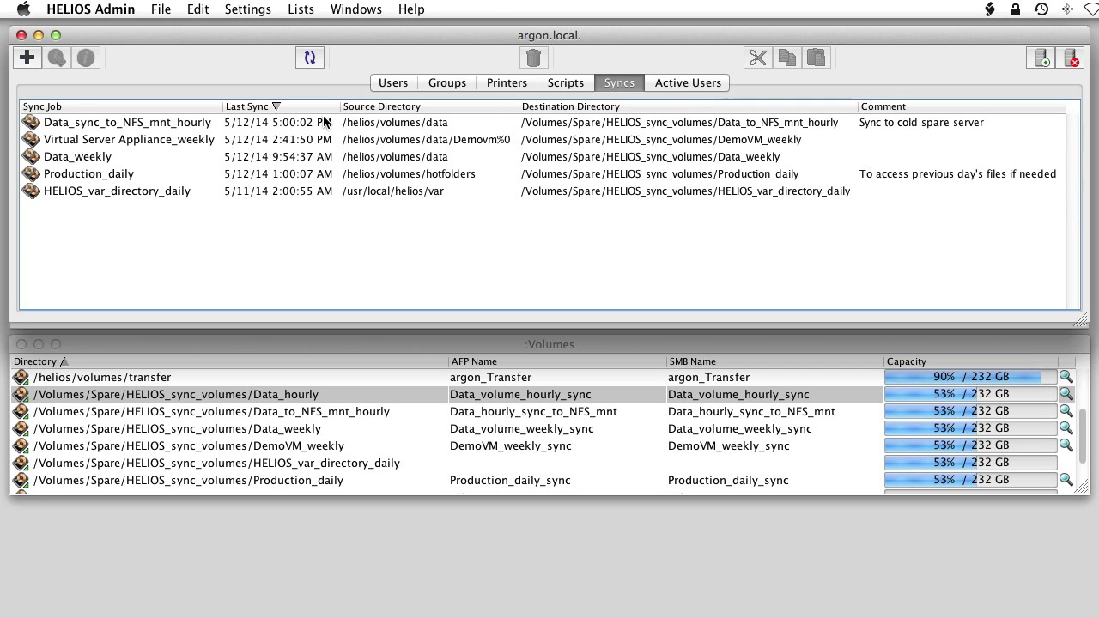
pyautogui.click(27, 58)
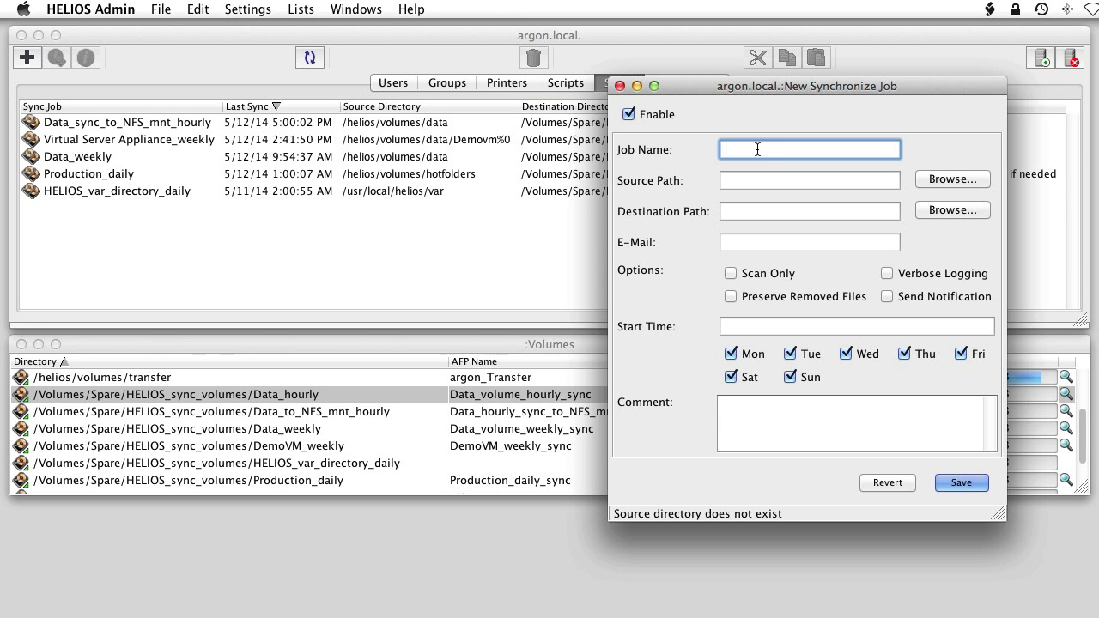
pyautogui.write('Data_hourly')
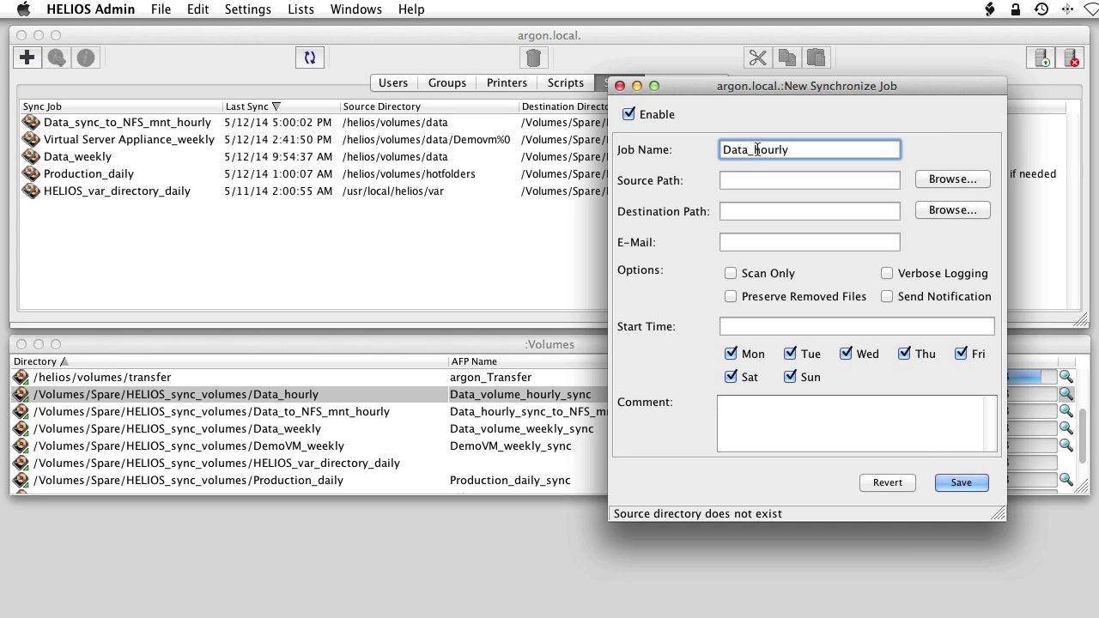
pyautogui.press('Tab')
pyautogui.click(934, 180)
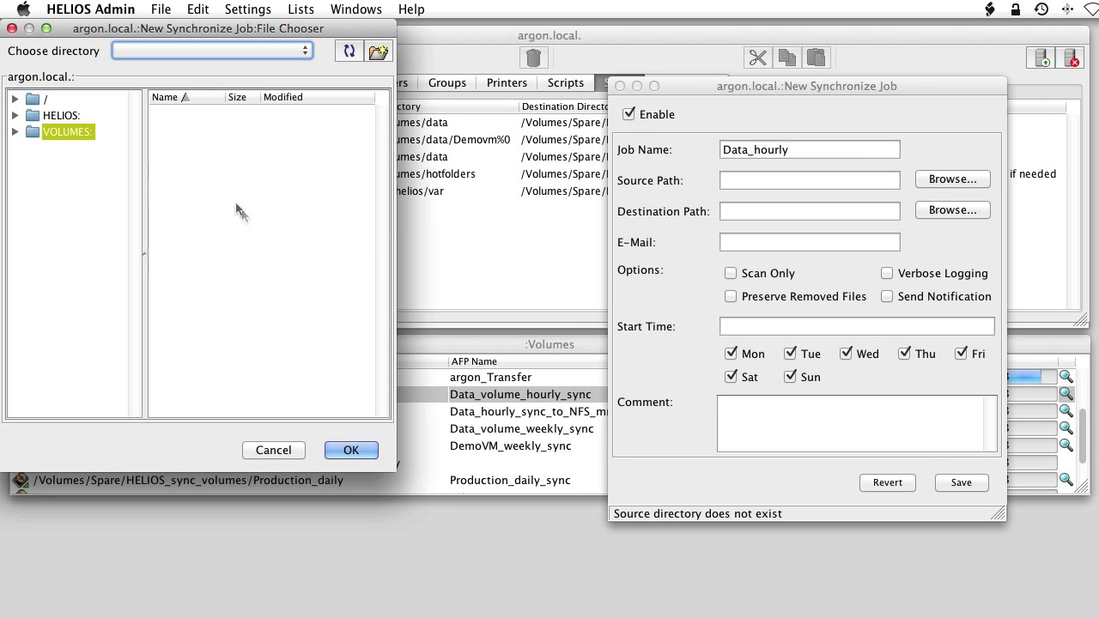
pyautogui.click(15, 134)
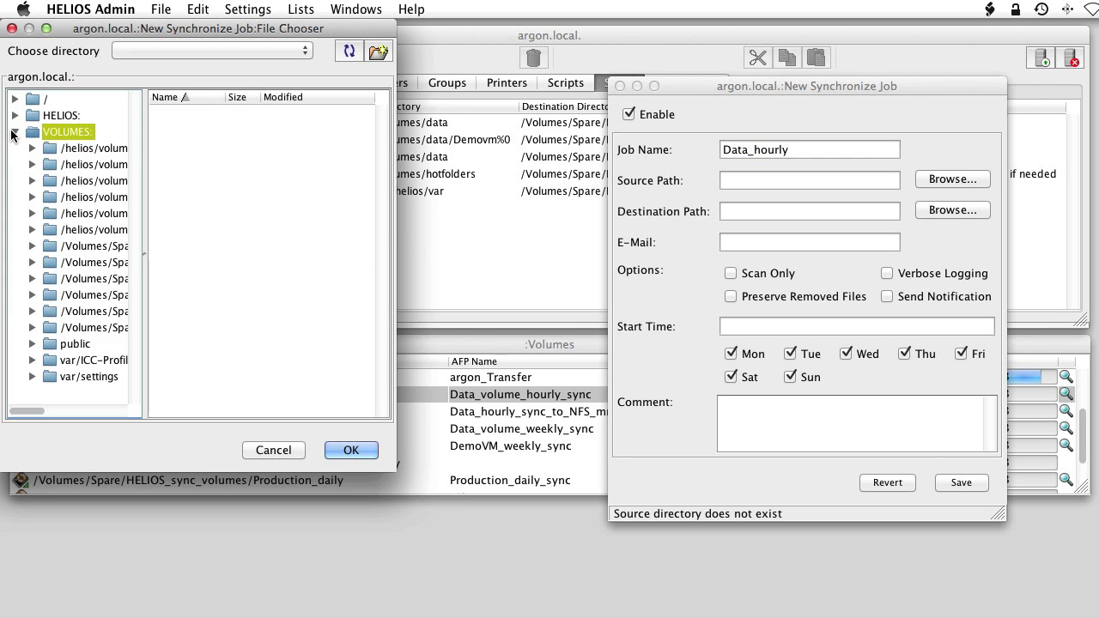
pyautogui.moveTo(142, 256); pyautogui.dragTo(211, 254)
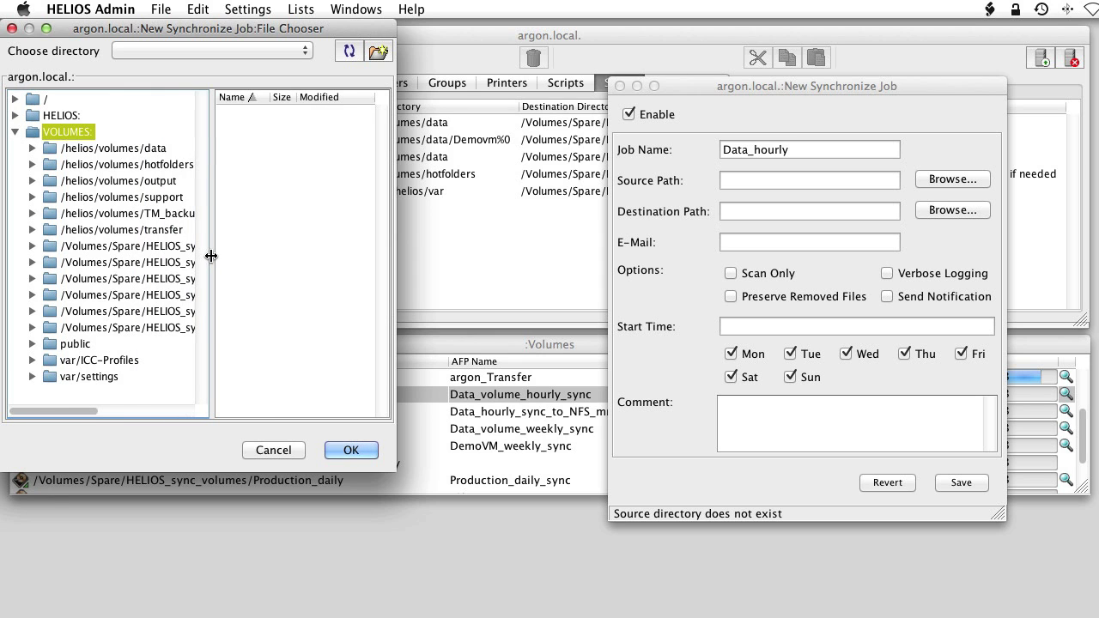
pyautogui.click(121, 148)
pyautogui.click(351, 451)
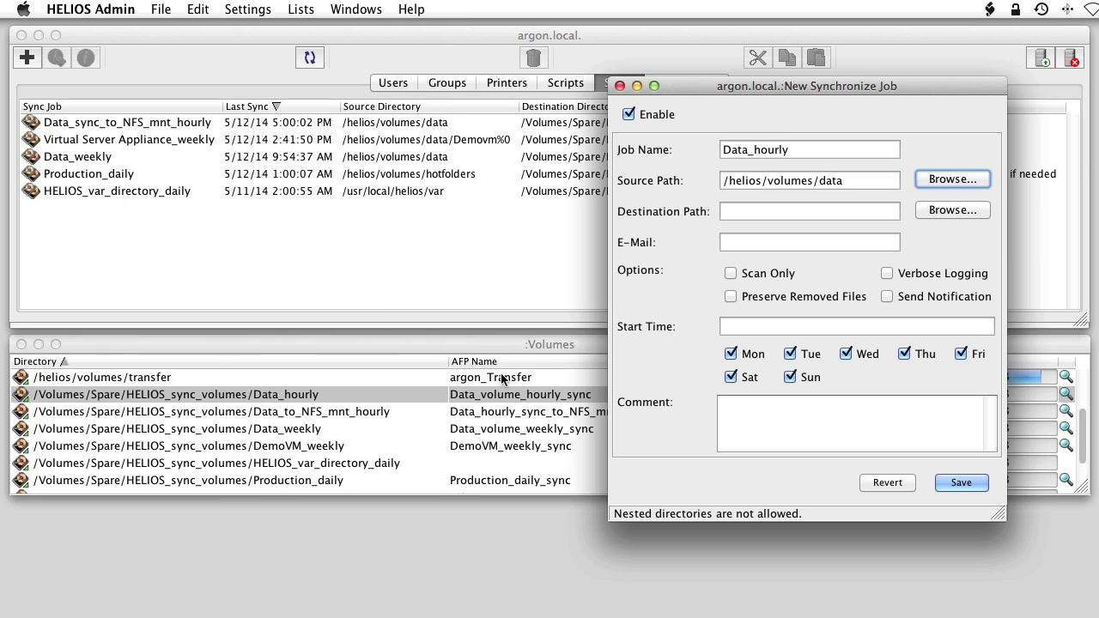
# Step: Set the destination to HELIOS_sync_volumes/Data_hourly and enter the notification e-mail address
pyautogui.click(962, 210)
pyautogui.click(15, 131)
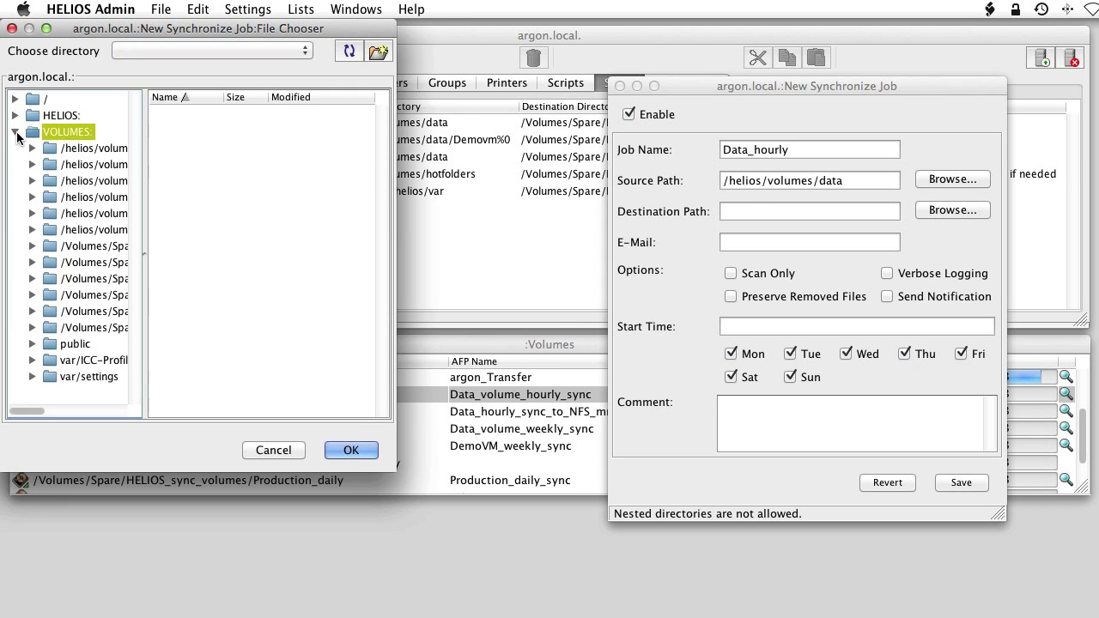
pyautogui.moveTo(147, 250); pyautogui.dragTo(341, 259)
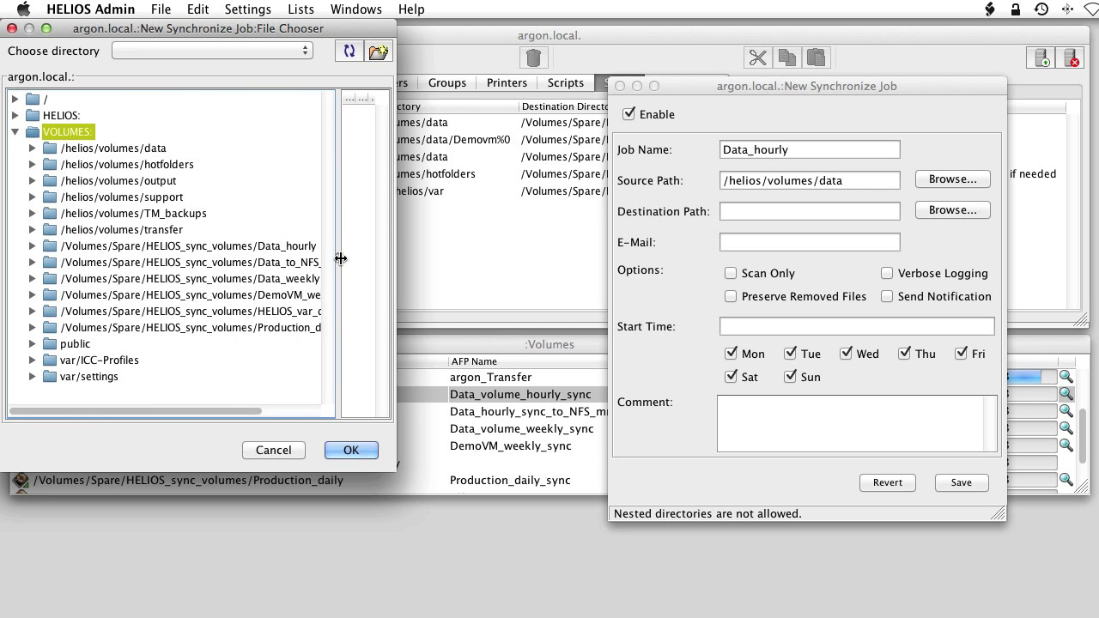
pyautogui.click(241, 247)
pyautogui.click(351, 450)
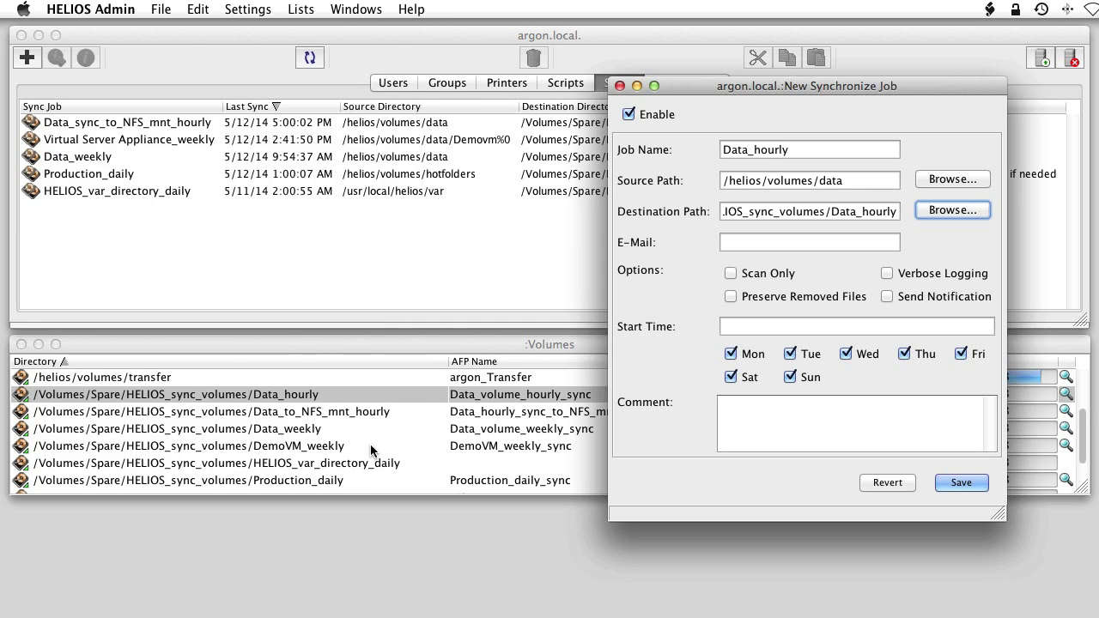
pyautogui.click(776, 243)
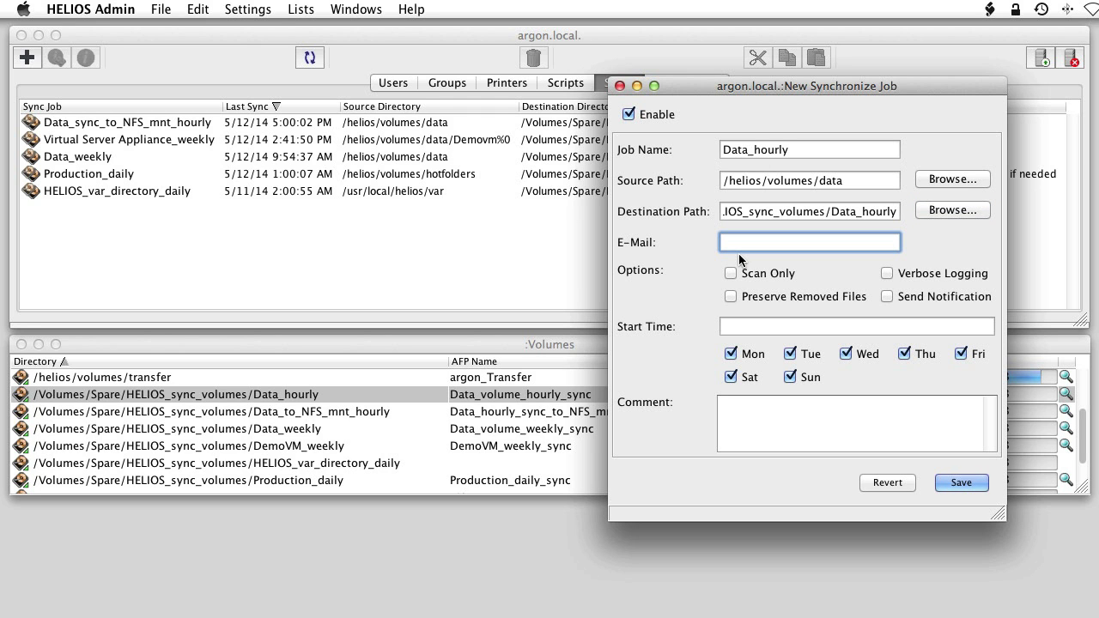
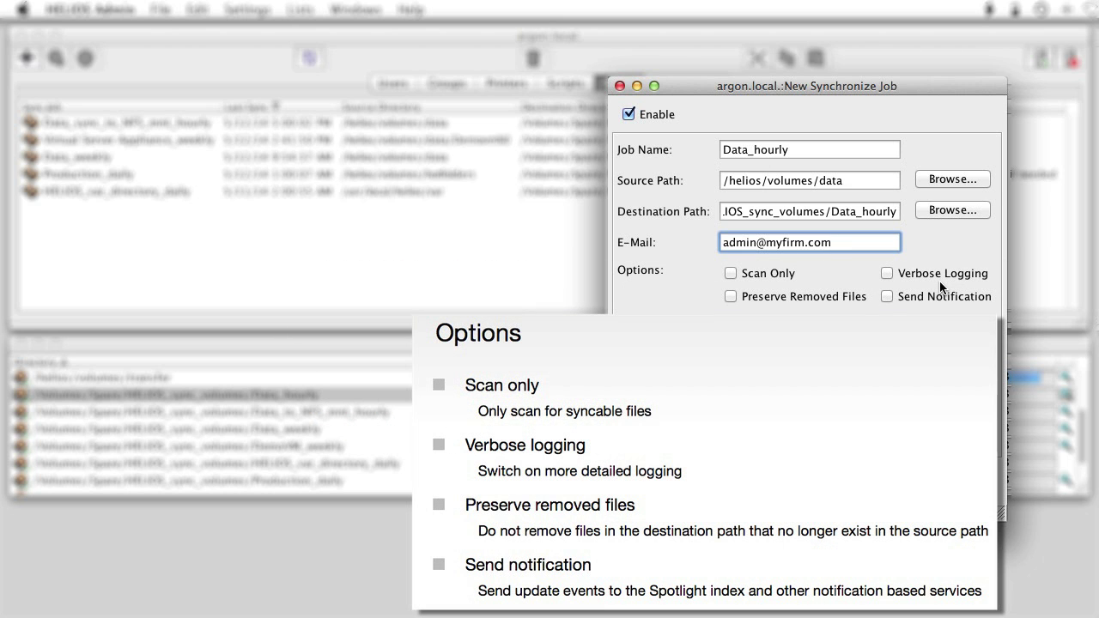
# Step: Enable Verbose Logging and Send Notification, add comment 'Short-term backup', and save, accepting the warning
pyautogui.click(889, 275)
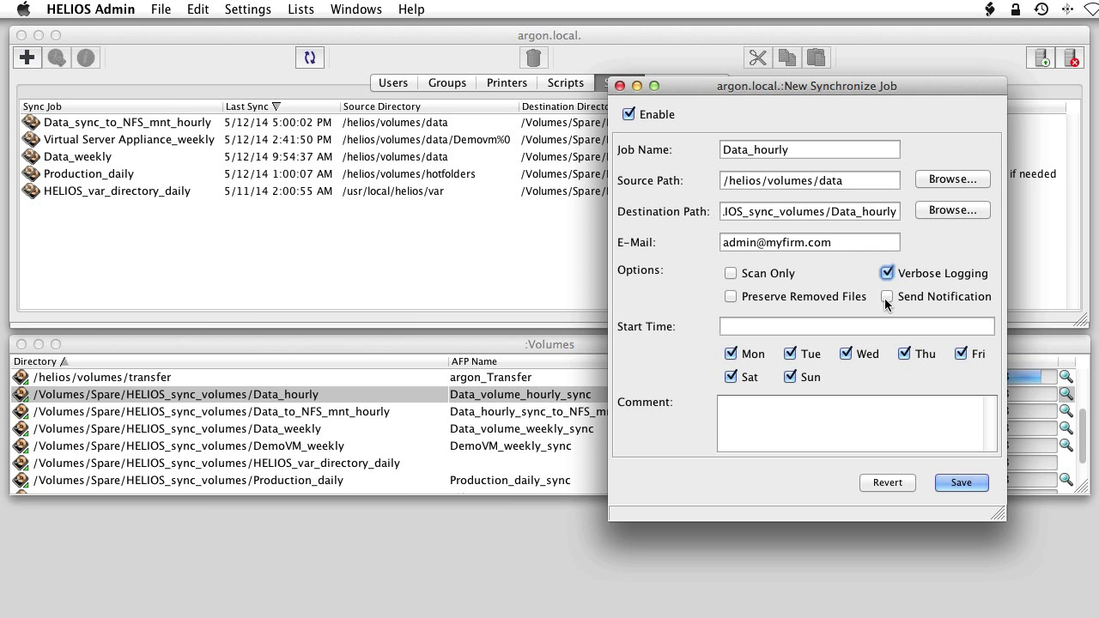
pyautogui.click(887, 296)
pyautogui.click(885, 429)
pyautogui.write('Short-term backup')
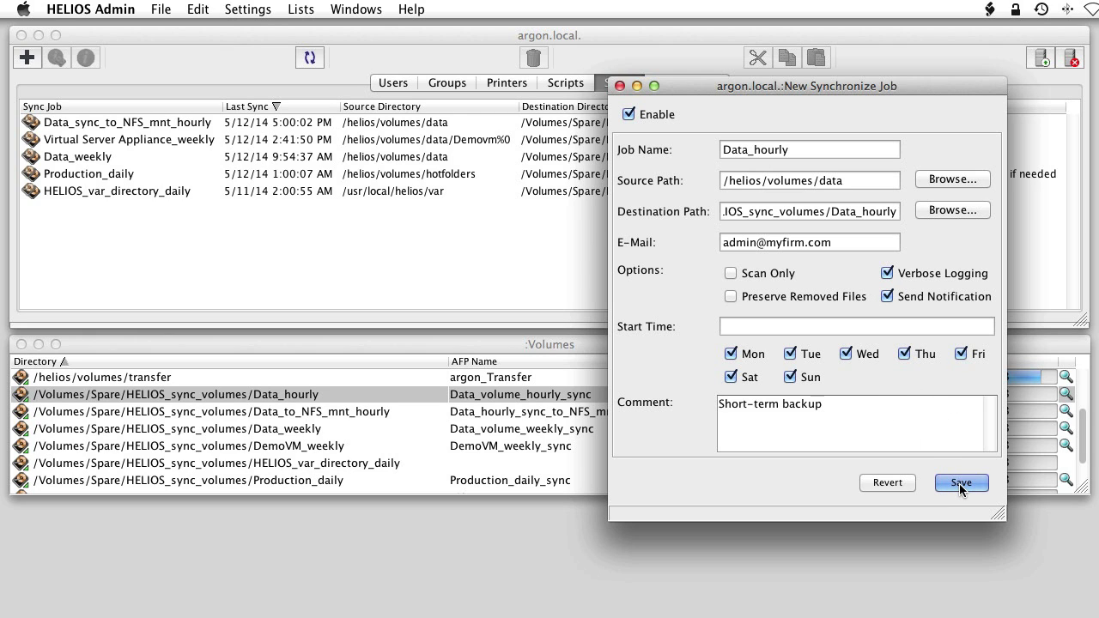
pyautogui.click(959, 483)
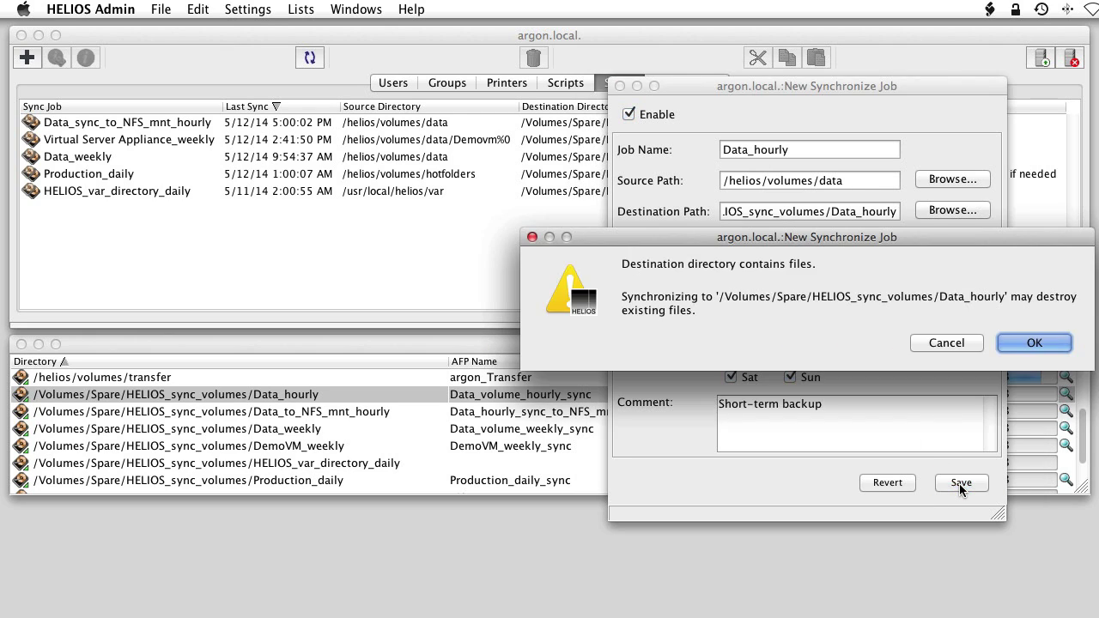
pyautogui.click(1058, 344)
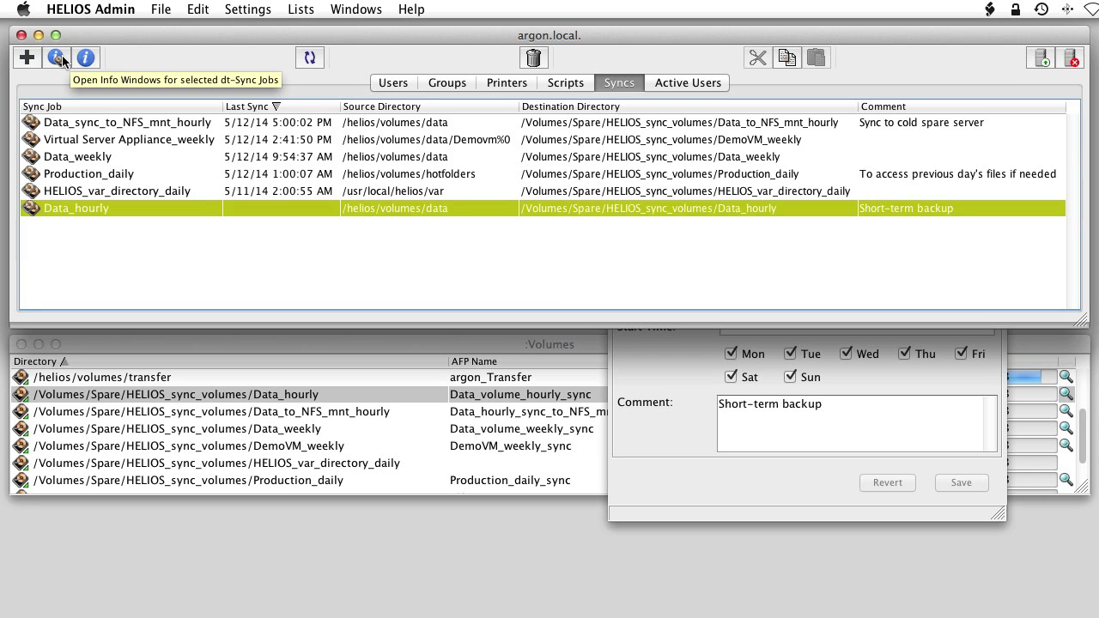
# Step: Open Data_hourly's status details, start a synchronization now, and open the current sync log
pyautogui.click(57, 57)
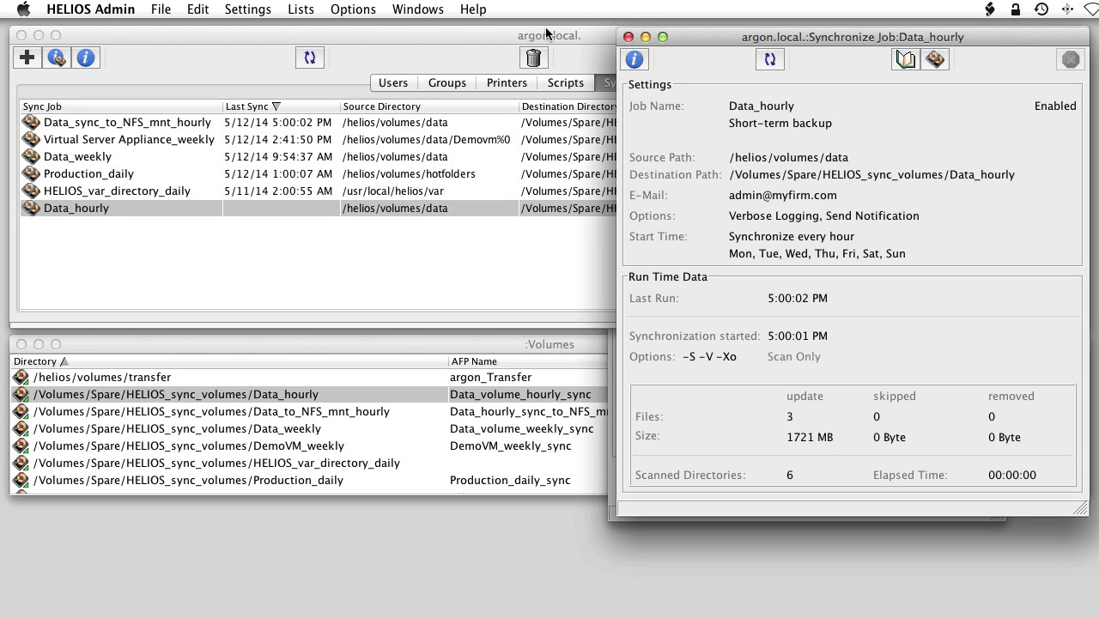
pyautogui.click(944, 61)
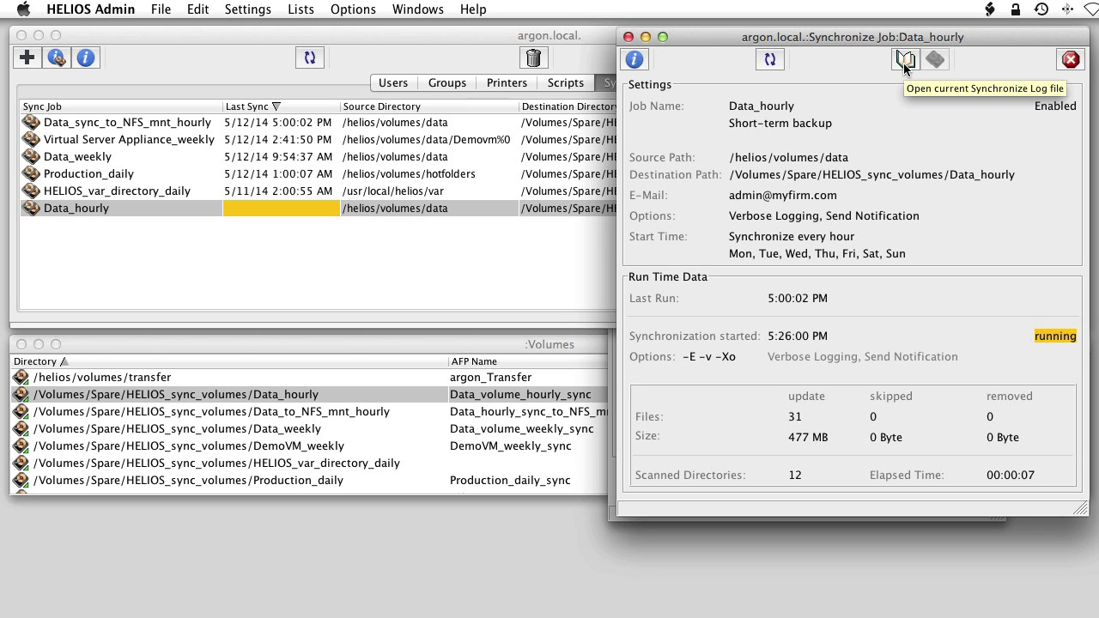
pyautogui.click(904, 64)
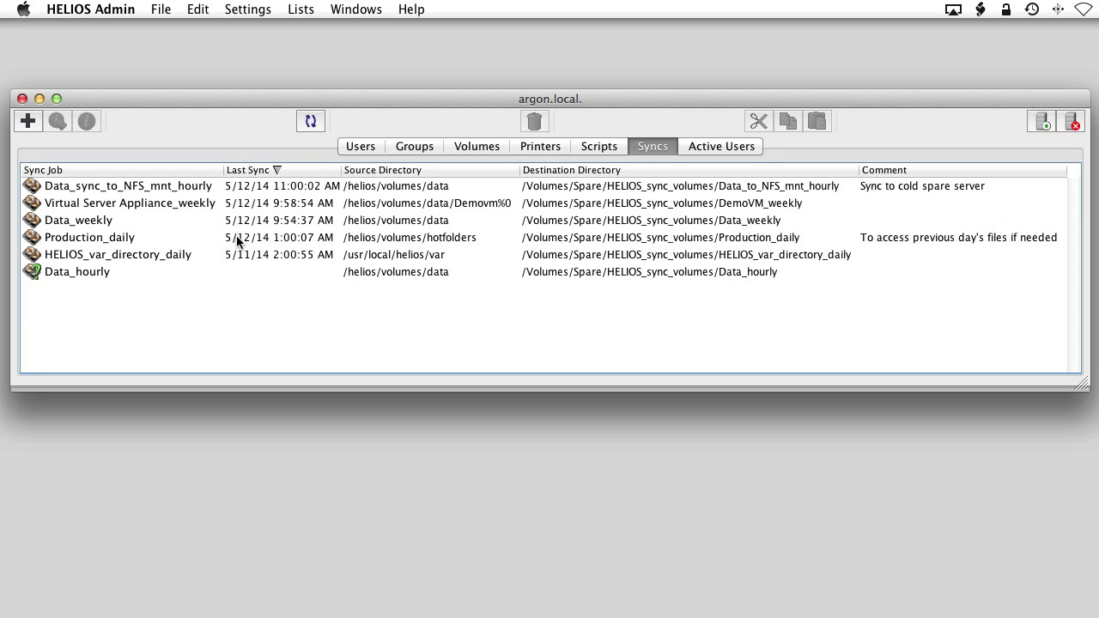
# Step: Open today's sync log and filter it by Production_daily, Data_weekly, then Data_sync_to_NFS_mnt_hourly
pyautogui.click(302, 9)
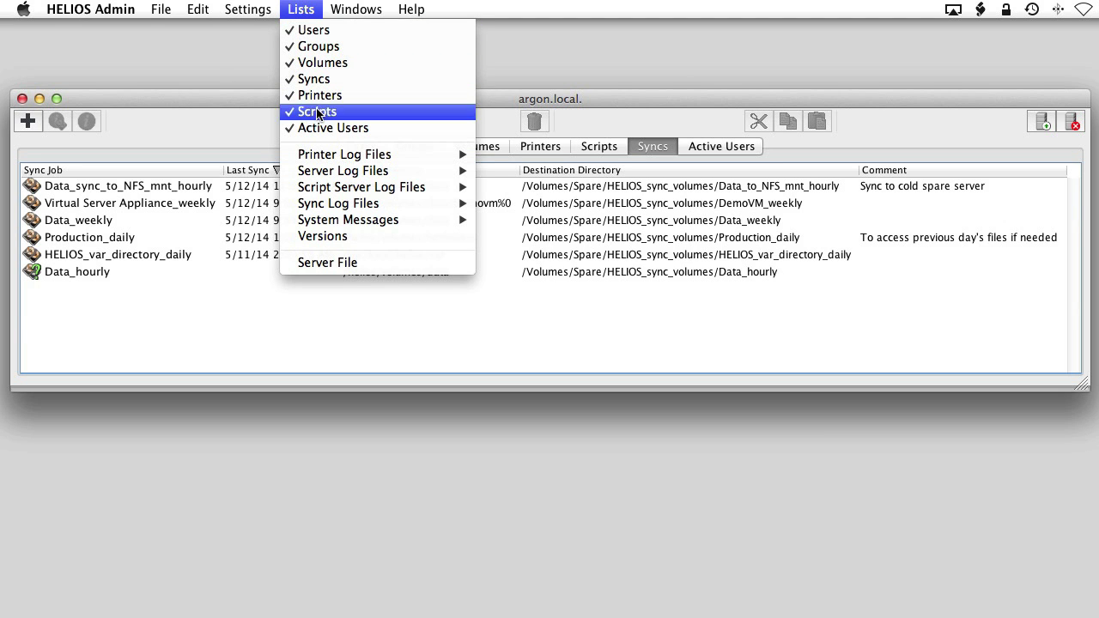
pyautogui.moveTo(455, 204)
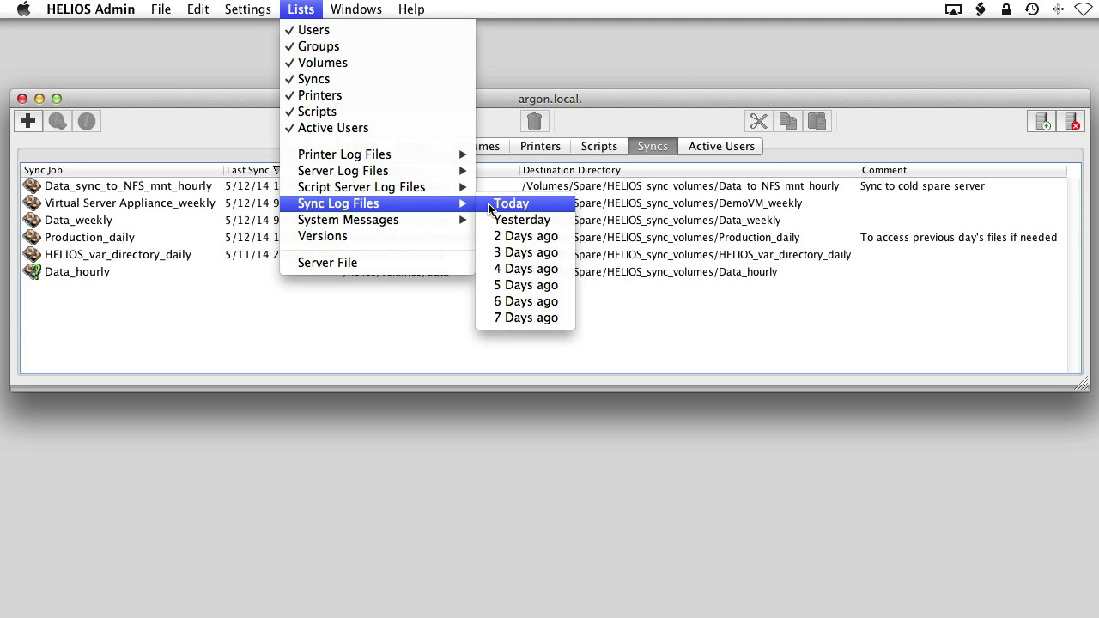
pyautogui.click(489, 204)
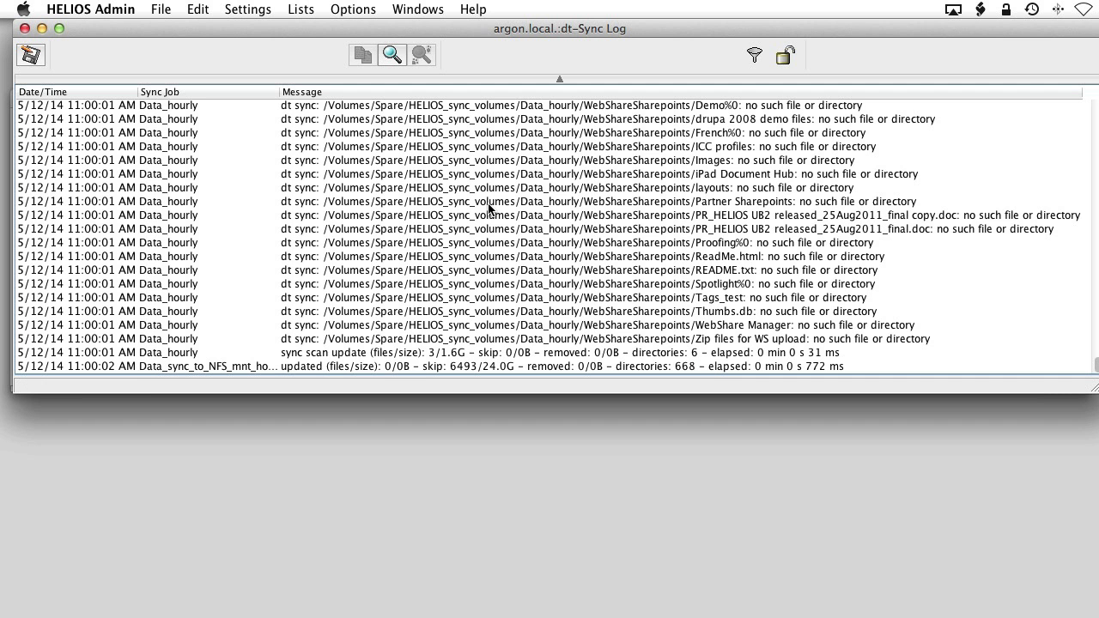
pyautogui.click(751, 60)
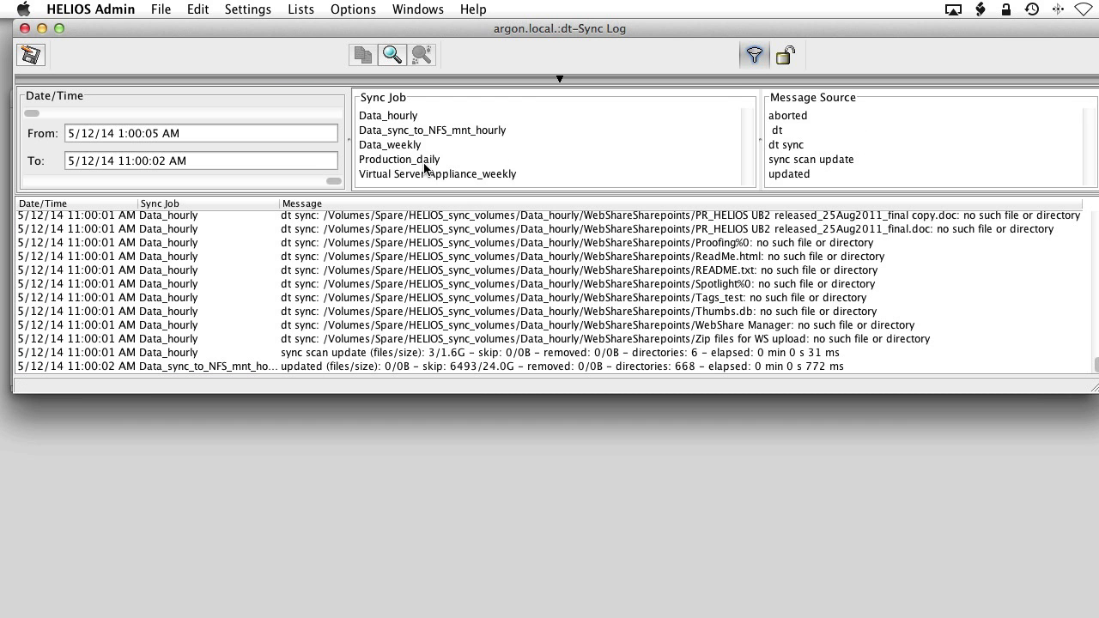
pyautogui.click(427, 164)
pyautogui.click(411, 147)
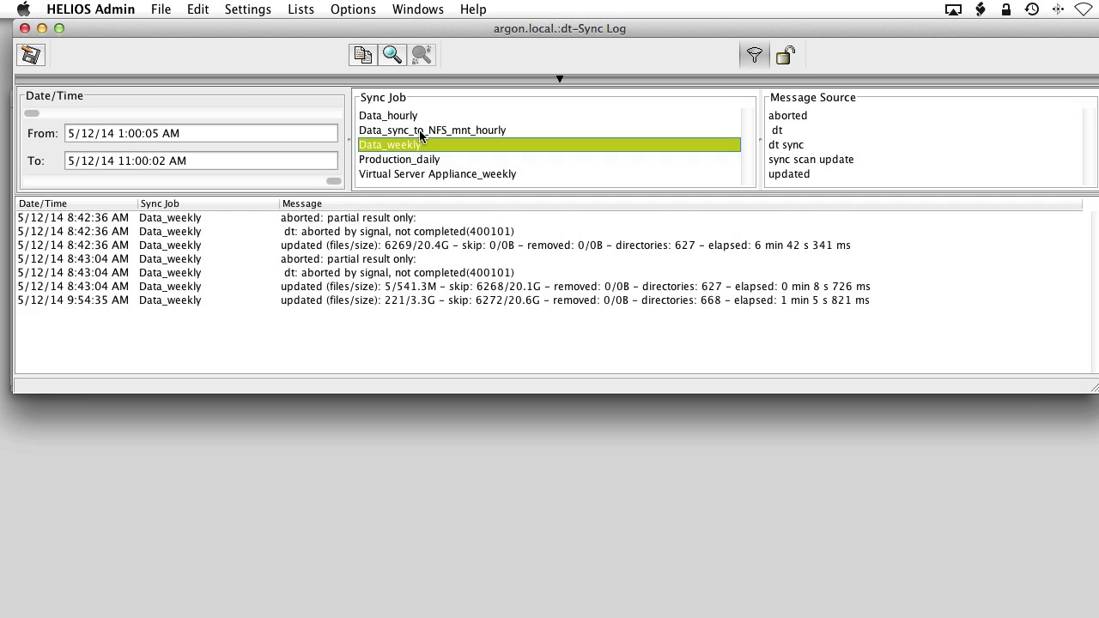
pyautogui.click(419, 130)
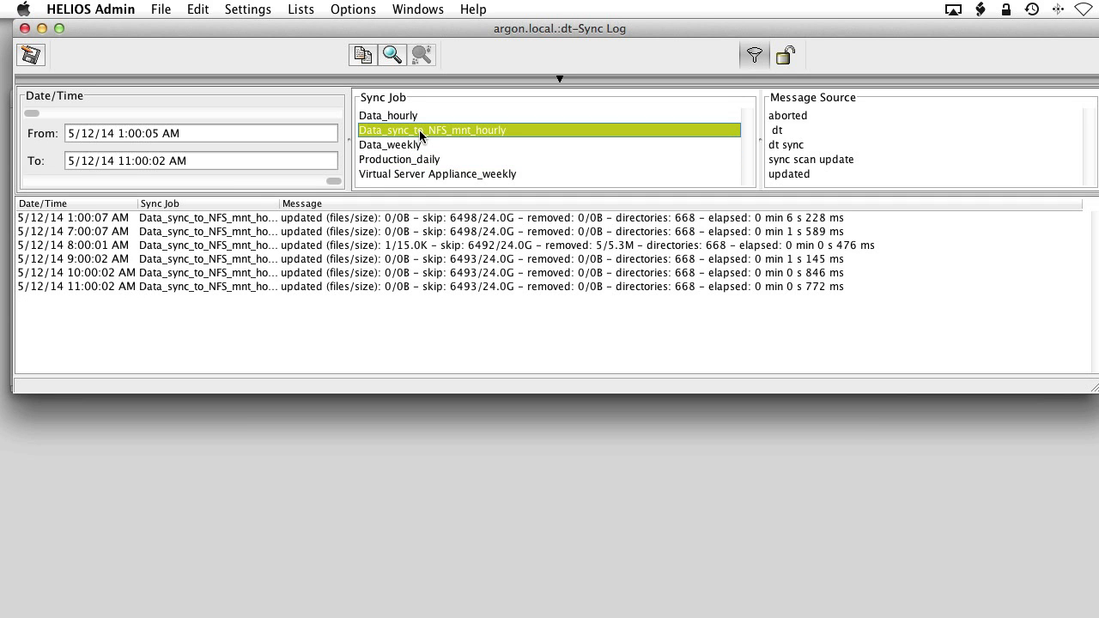